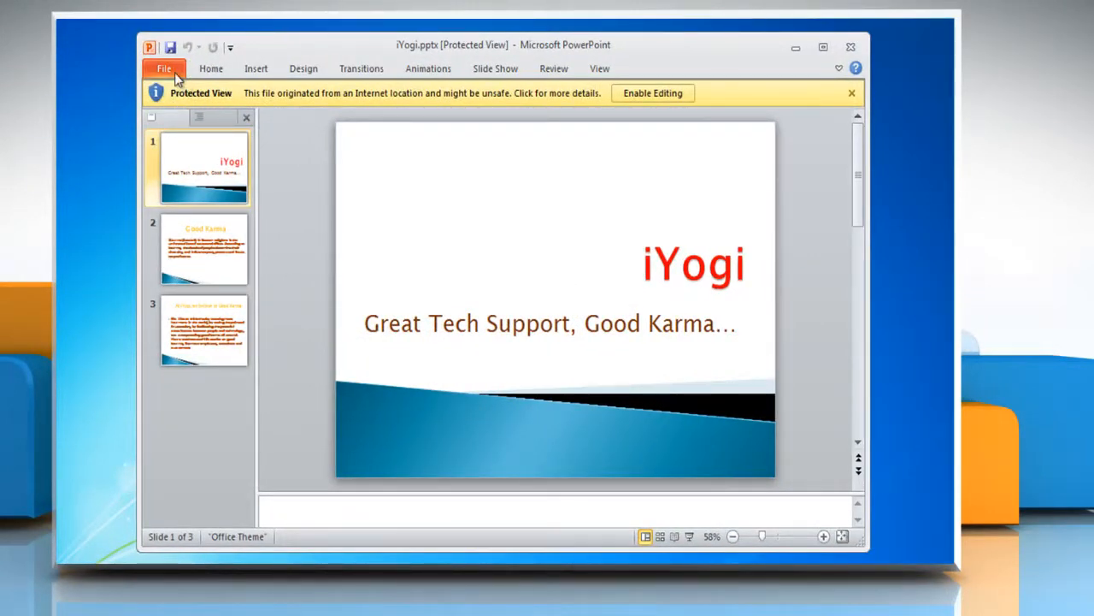
Reach the Trust Center category of PowerPoint Options from the File backstage.
{"action": "left_click", "coordinate": [177, 79]}
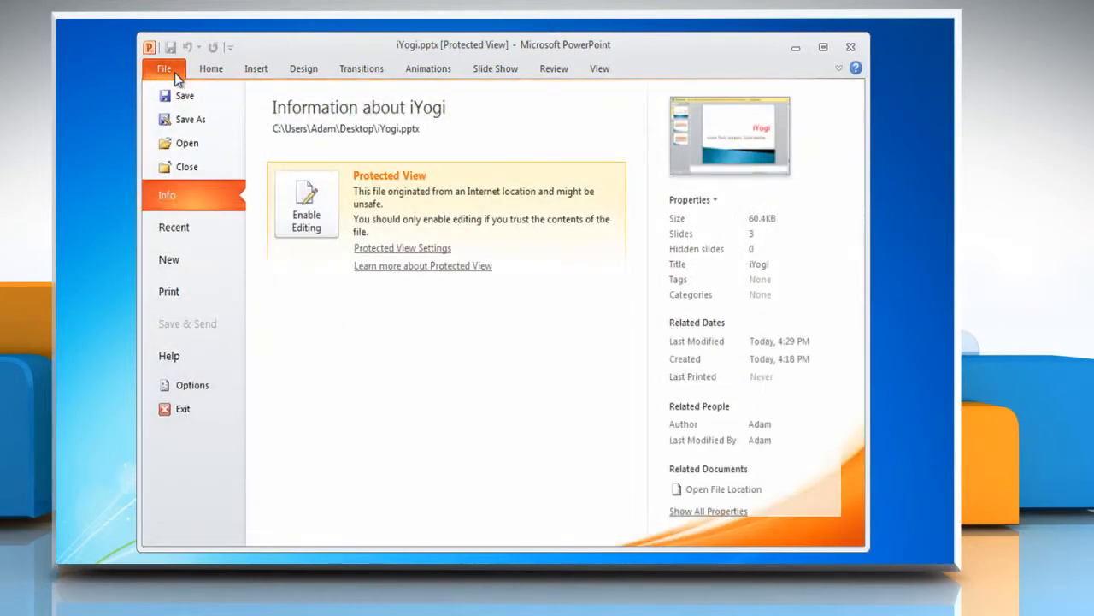
{"action": "left_click", "coordinate": [193, 389]}
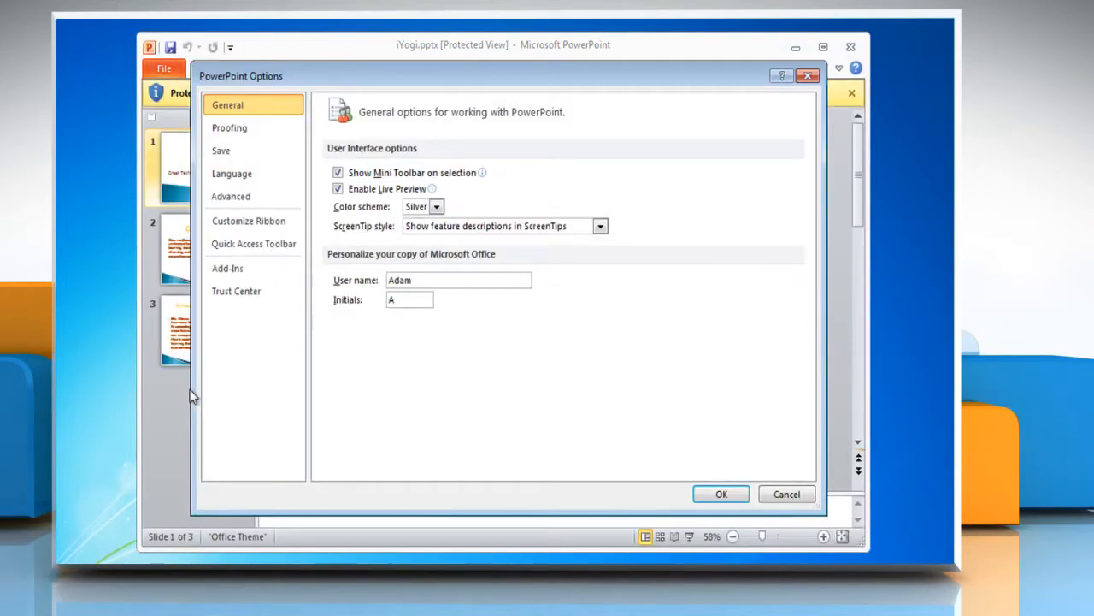
{"action": "left_click", "coordinate": [231, 306]}
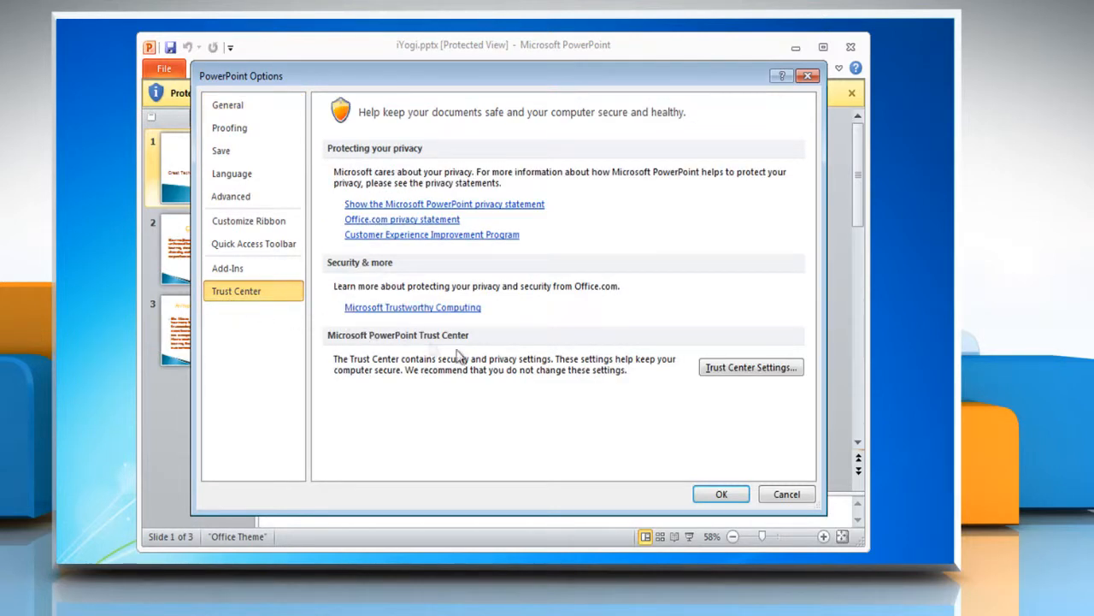
Disable 'Enable Protected View for files originating from the Internet' and confirm both dialogs.
{"action": "left_click", "coordinate": [744, 369]}
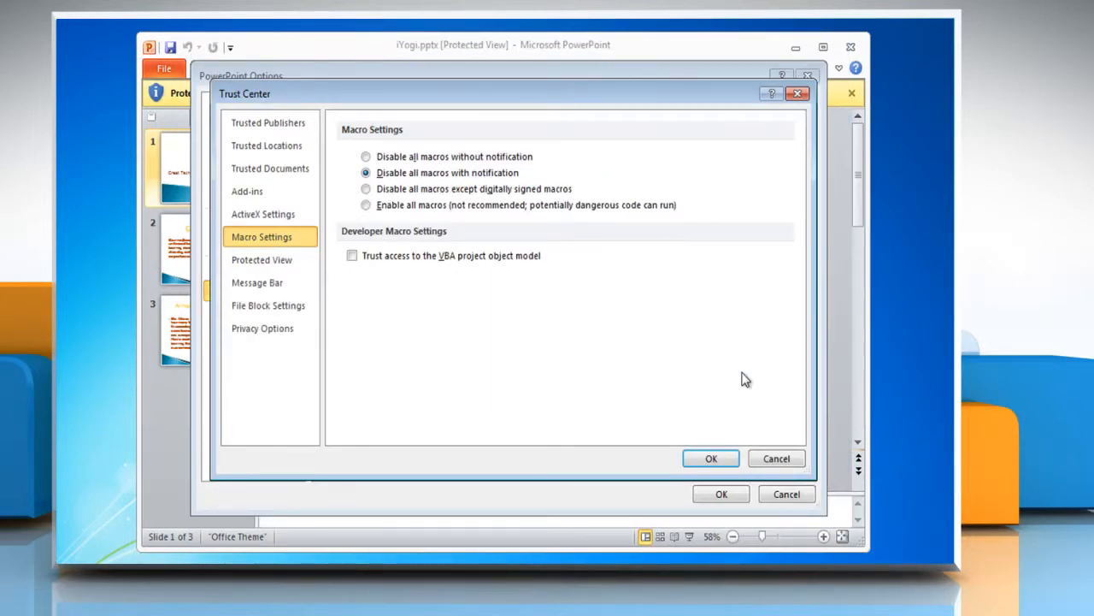
{"action": "left_click", "coordinate": [258, 270]}
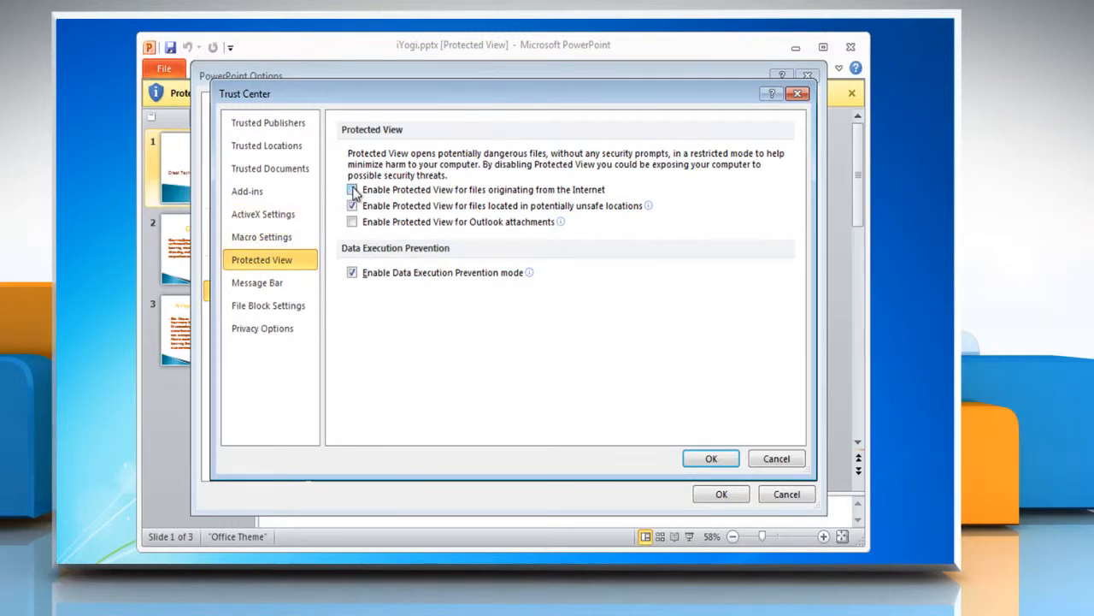
{"action": "left_click", "coordinate": [712, 459]}
{"action": "left_click", "coordinate": [721, 494]}
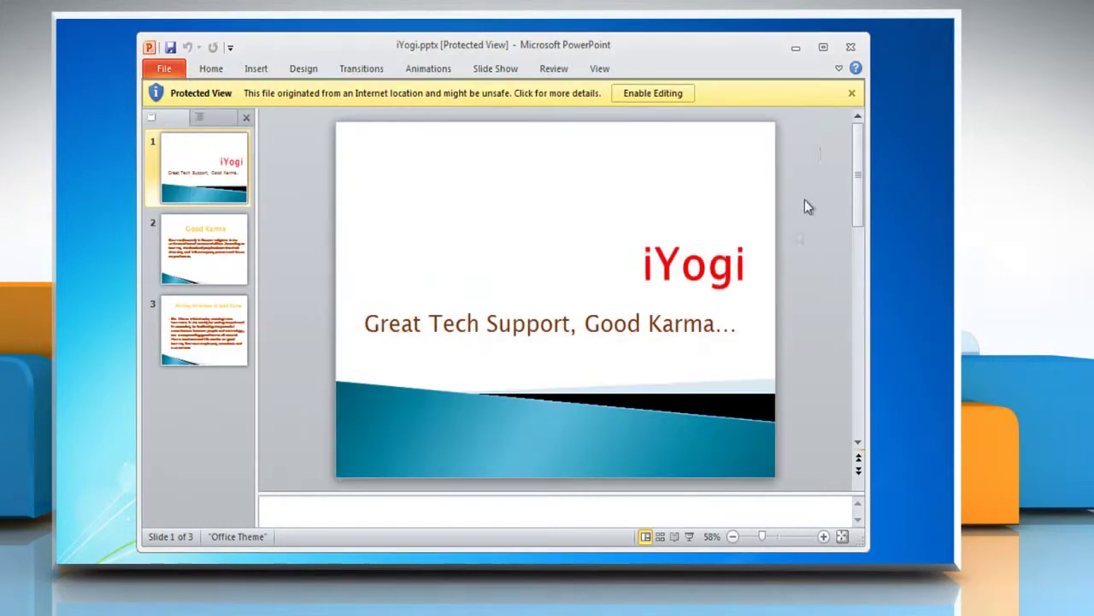
Close PowerPoint and reopen iYogi.pptx from the desktop without the Protected View bar.
{"action": "left_click", "coordinate": [851, 49]}
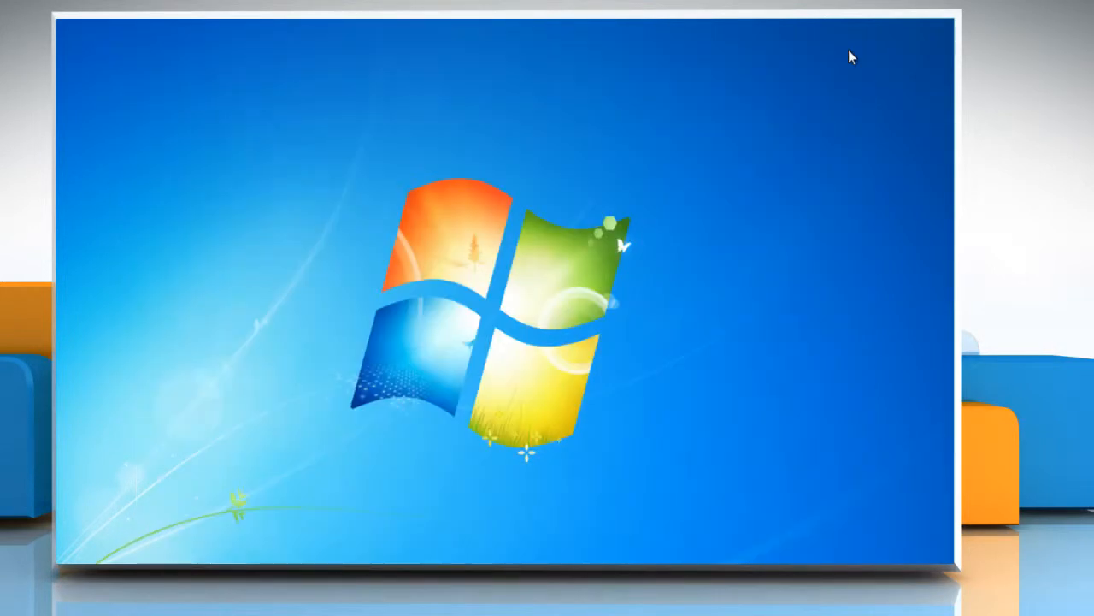
{"action": "right_click", "coordinate": [92, 254]}
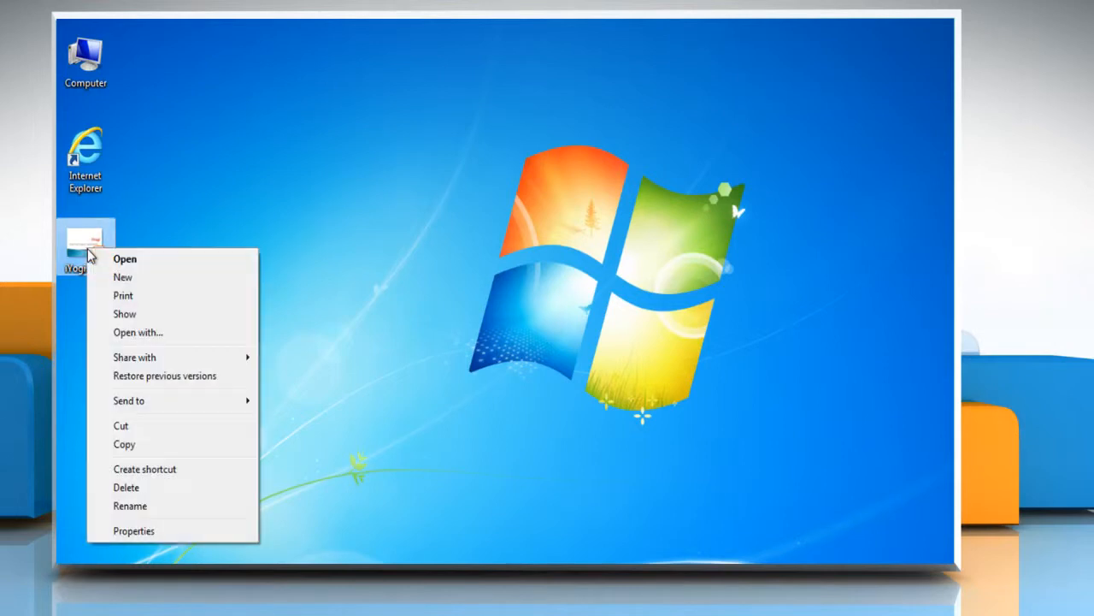
{"action": "left_click", "coordinate": [139, 260]}
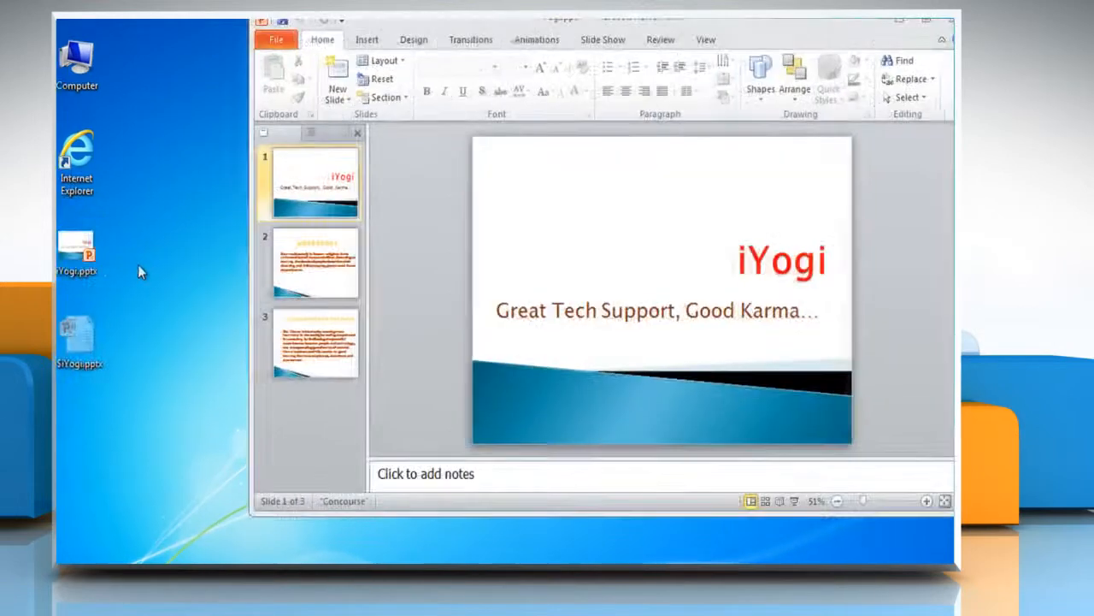